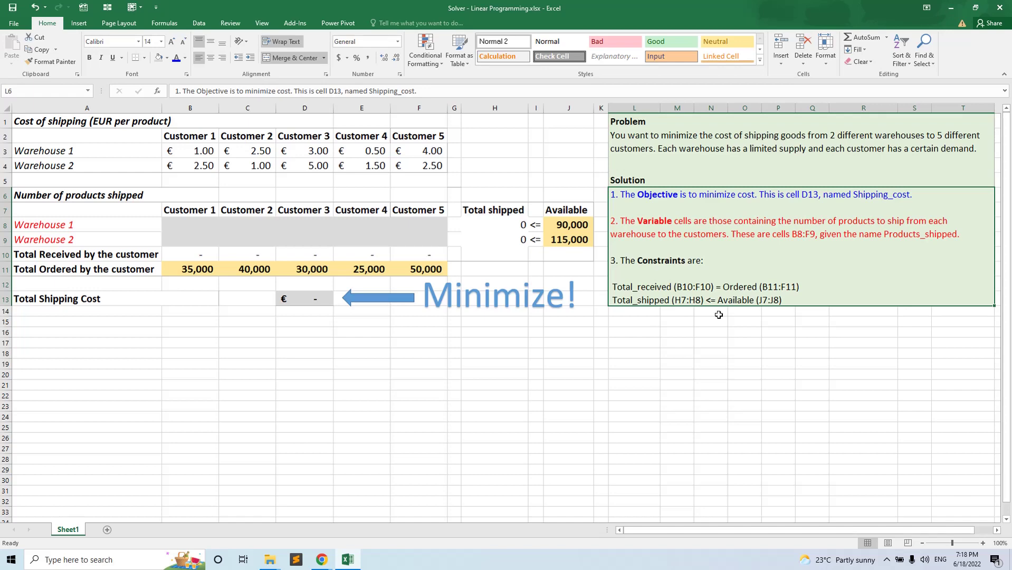
Review the model: two warehouses, five customers, supply, shipped totals, orders and the D13 cost formula
left_click(635, 141)
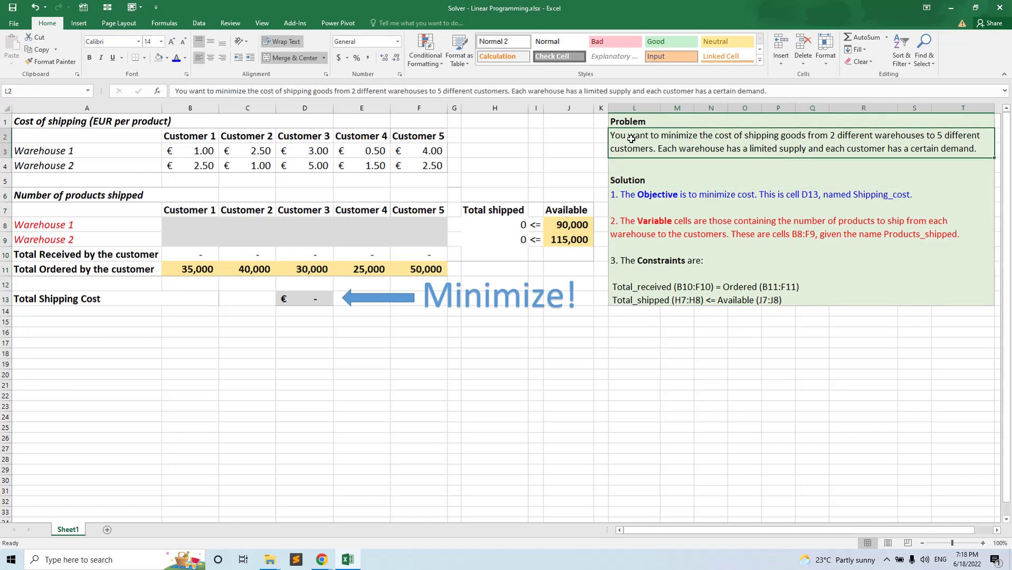
left_click(316, 299)
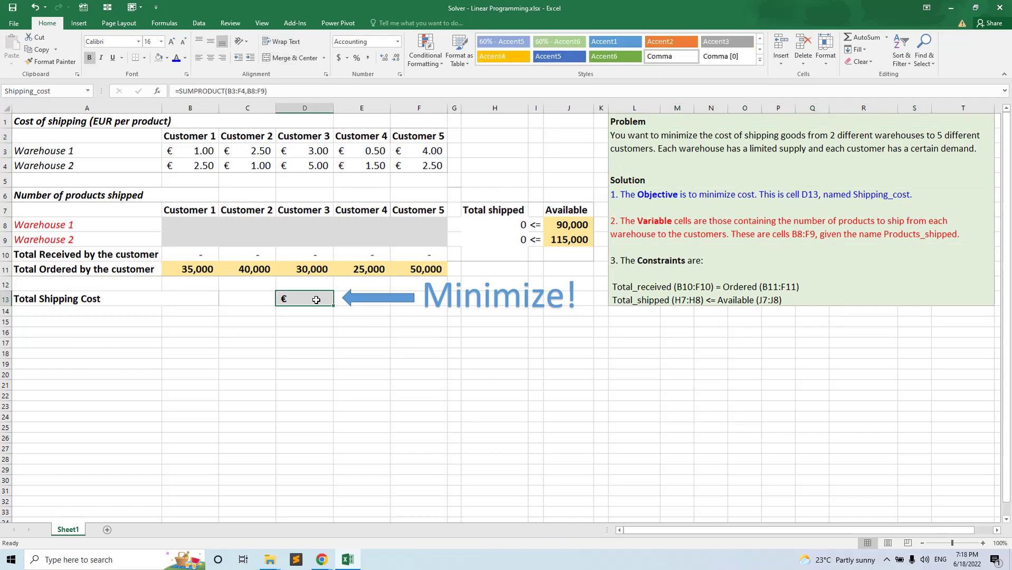
left_click_drag(87, 154, 90, 165)
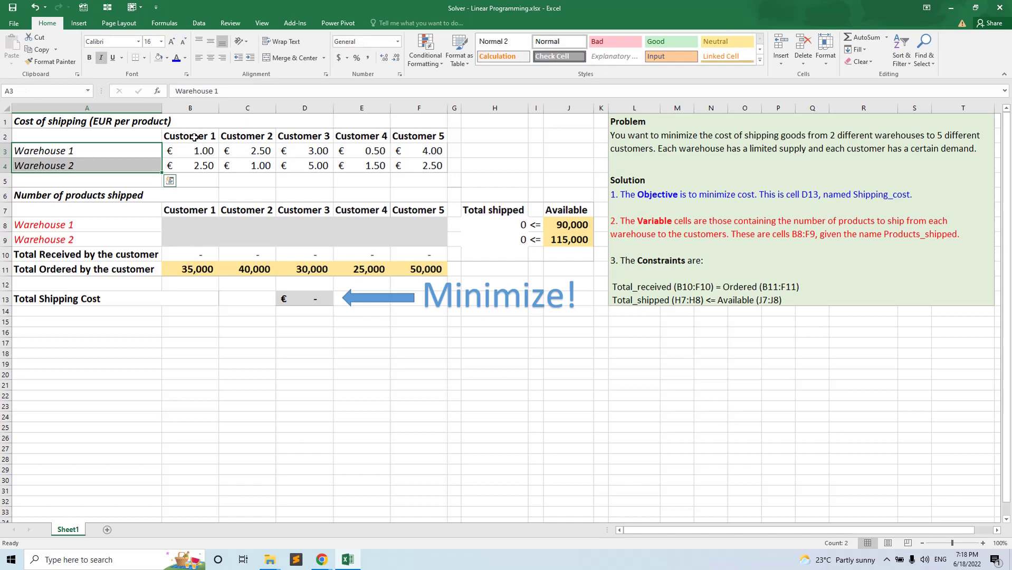
left_click_drag(194, 138, 423, 138)
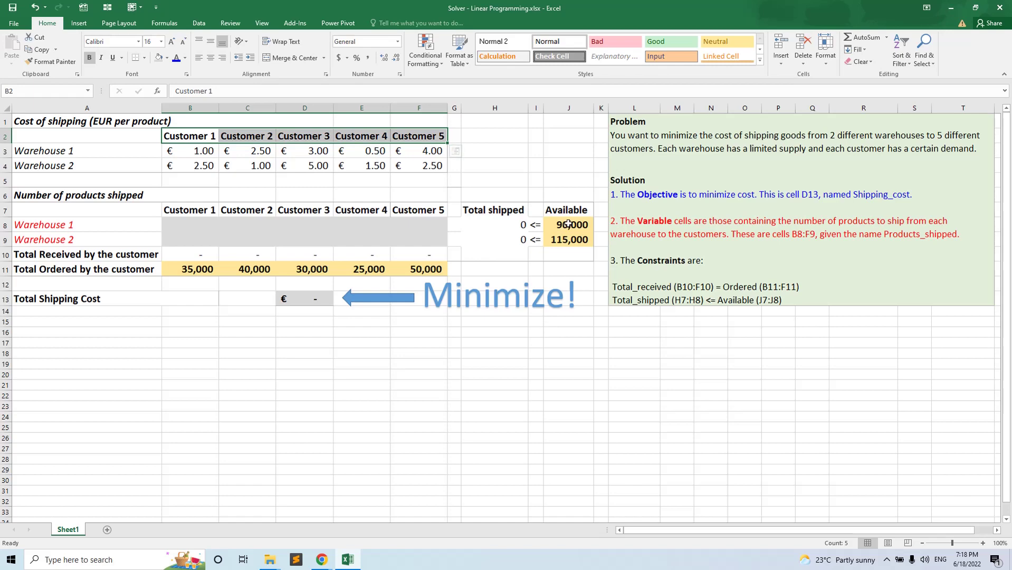
left_click_drag(568, 225, 571, 238)
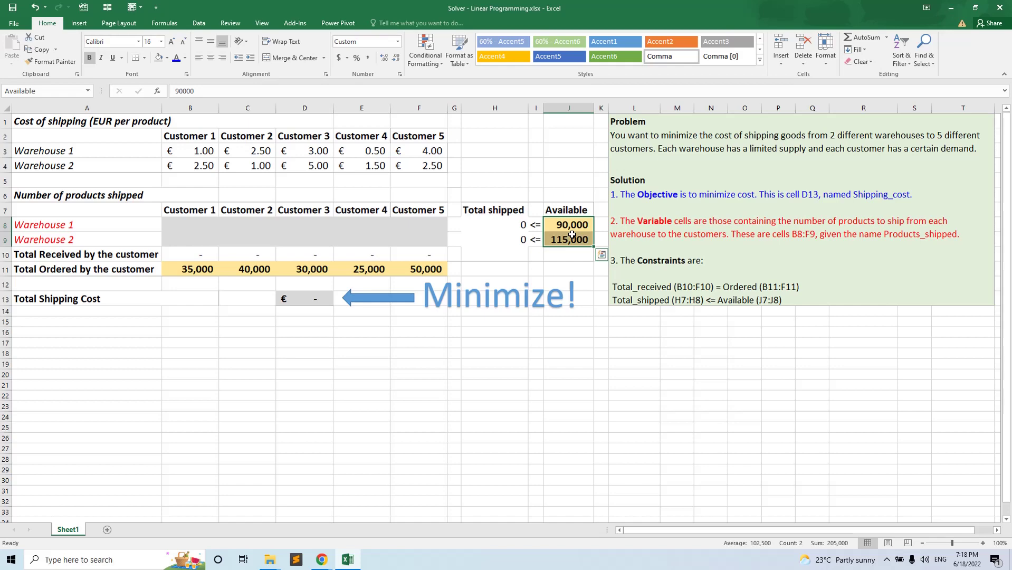
left_click_drag(496, 222, 507, 239)
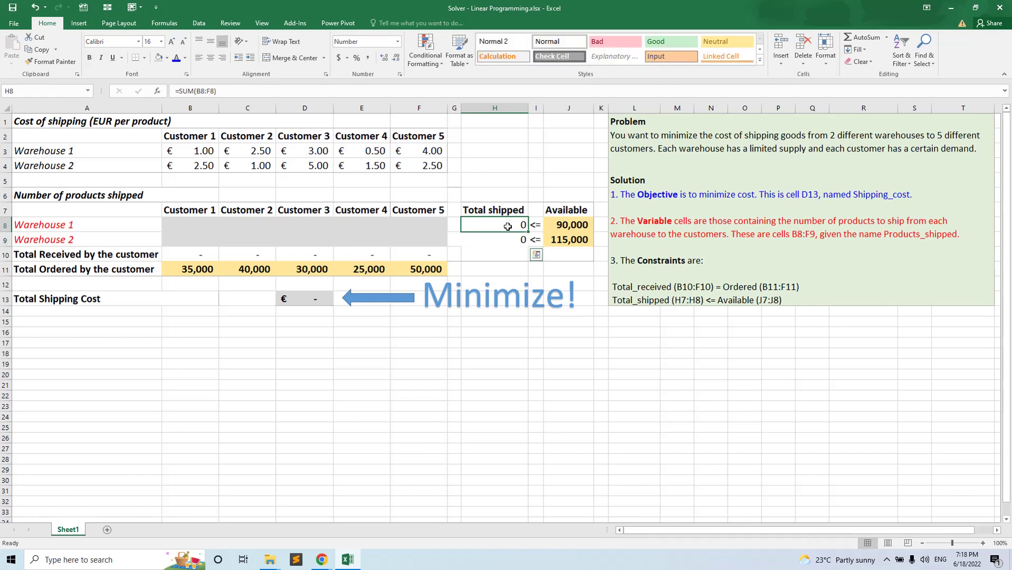
left_click_drag(567, 228, 571, 239)
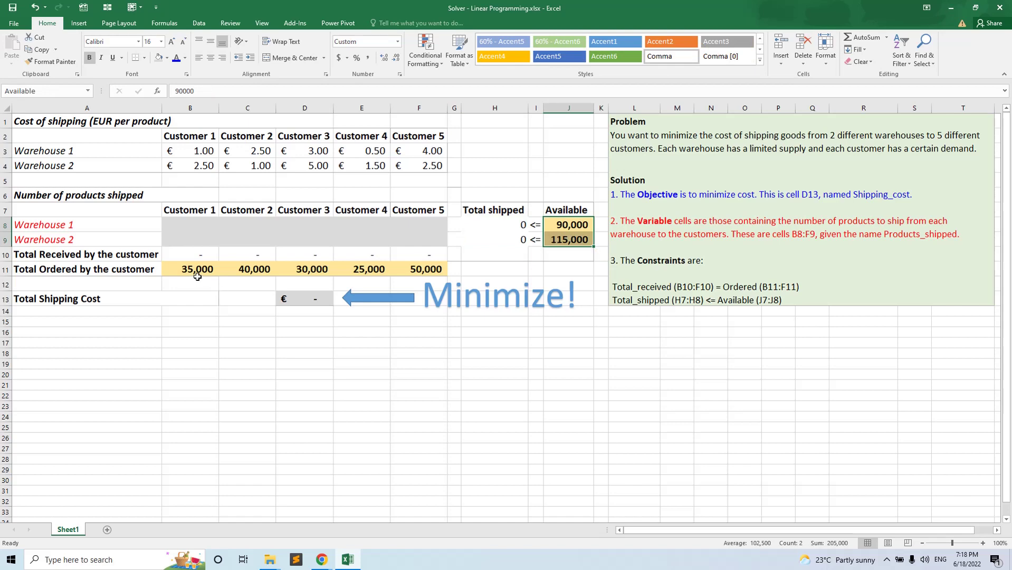
left_click_drag(193, 269, 425, 270)
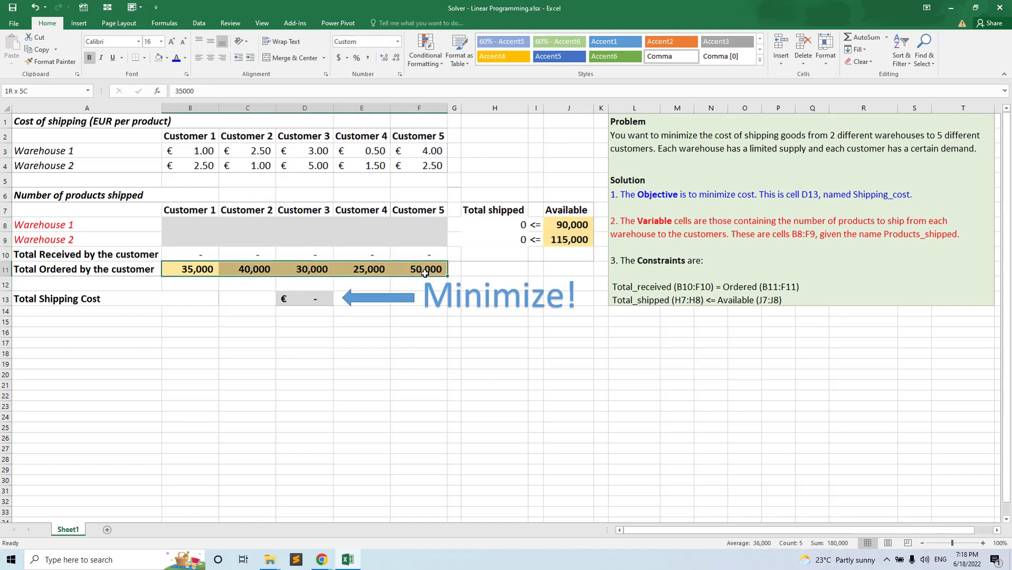
left_click_drag(204, 254, 434, 250)
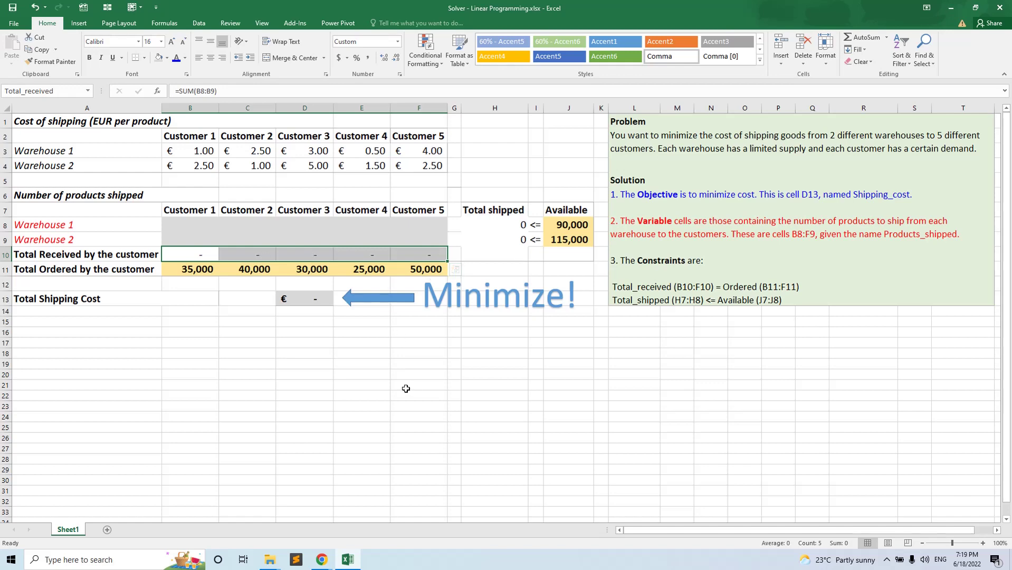
Re-check supply J8:J9, shipments B8:F9, received and ordered rows, then go to the Data tools
left_click(314, 299)
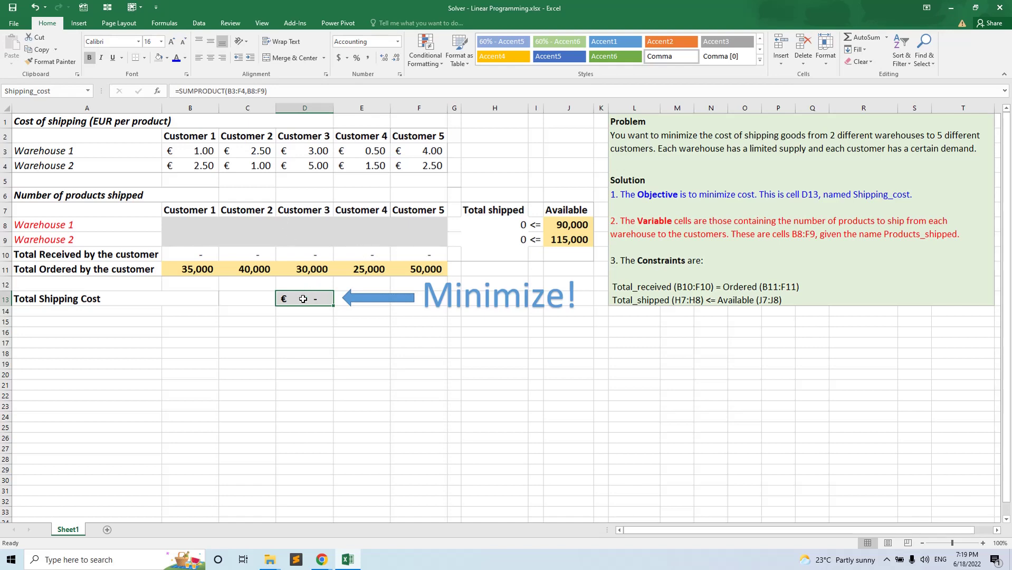
left_click_drag(553, 228, 558, 241)
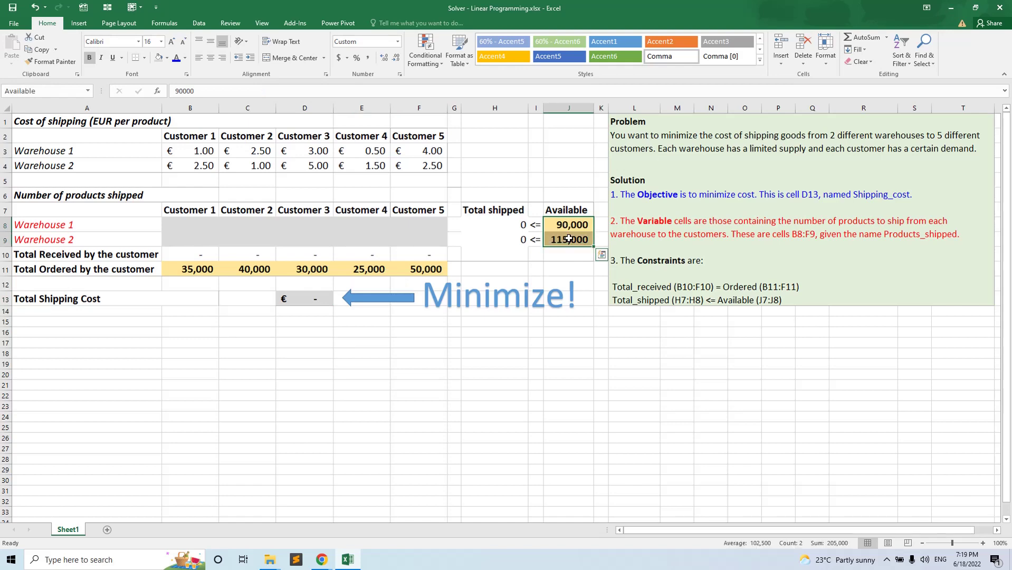
left_click_drag(174, 223, 399, 245)
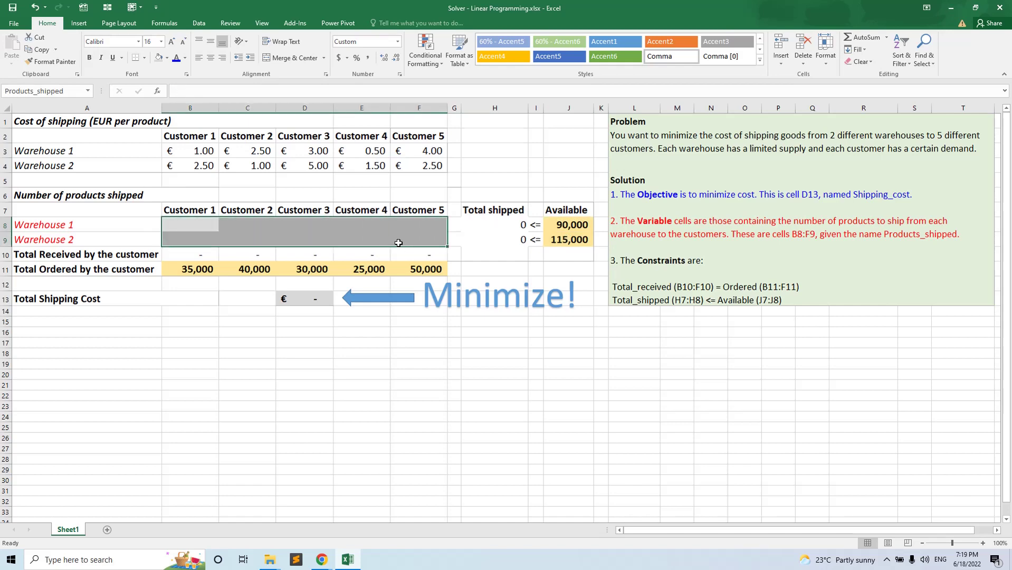
left_click_drag(194, 254, 411, 257)
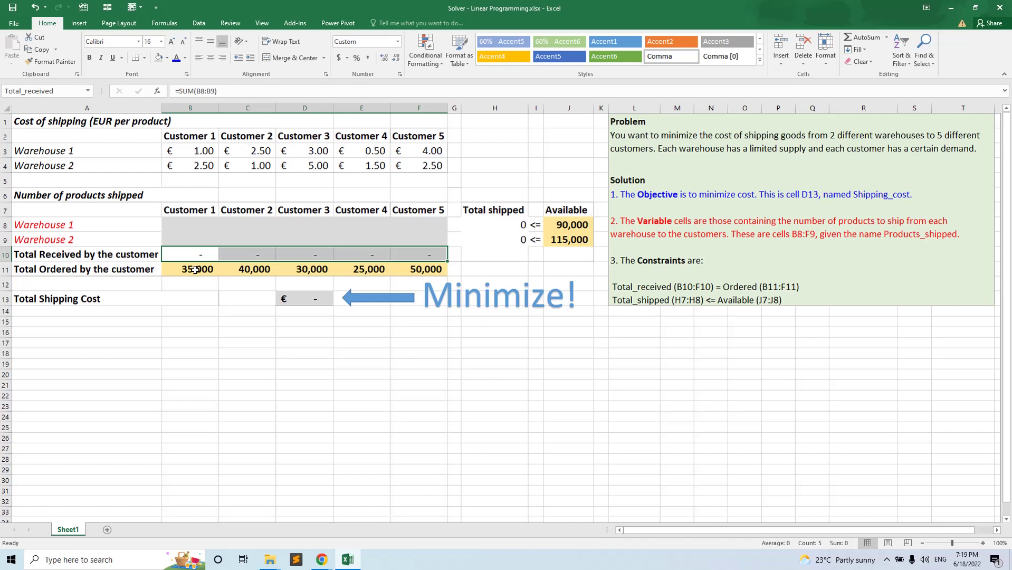
left_click_drag(195, 270, 401, 271)
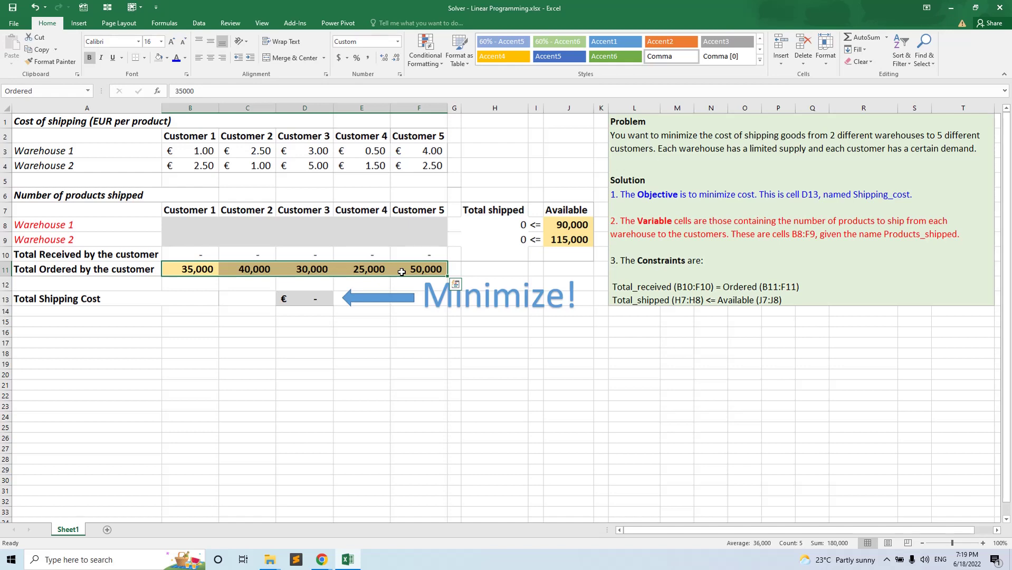
left_click(307, 298)
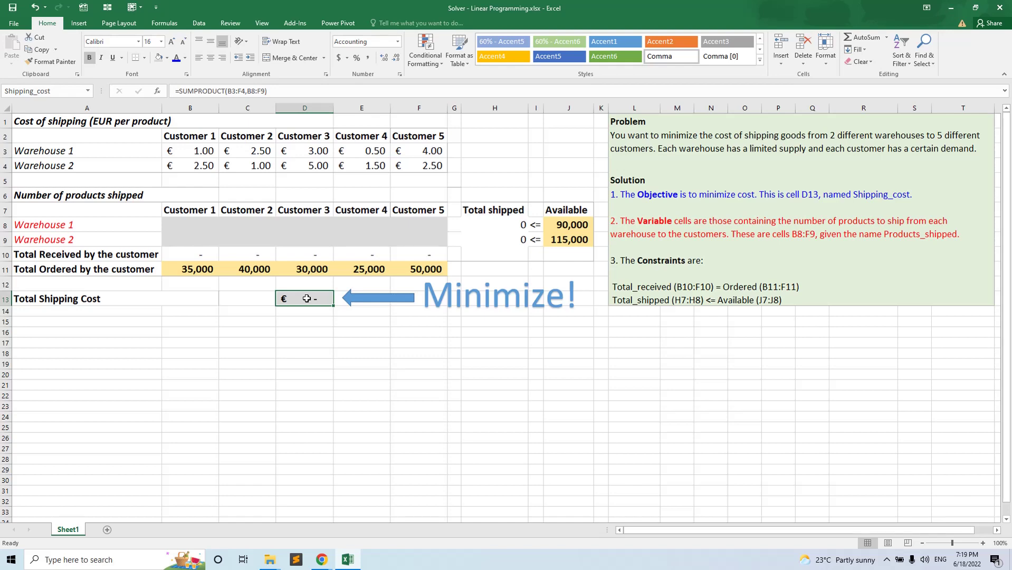
left_click(198, 23)
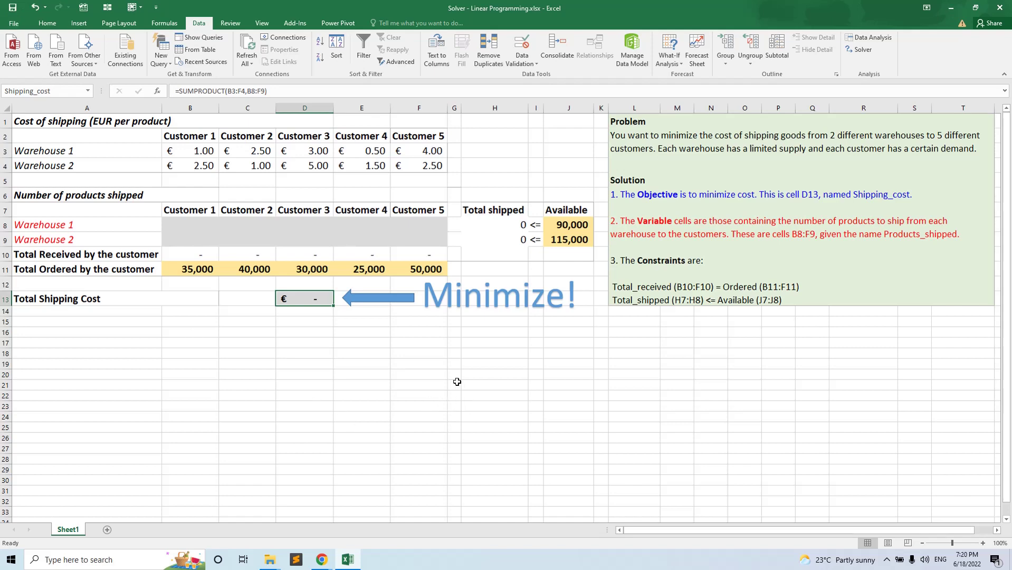
Clear the Solver objective and variable cells and delete both existing constraints
left_click(860, 49)
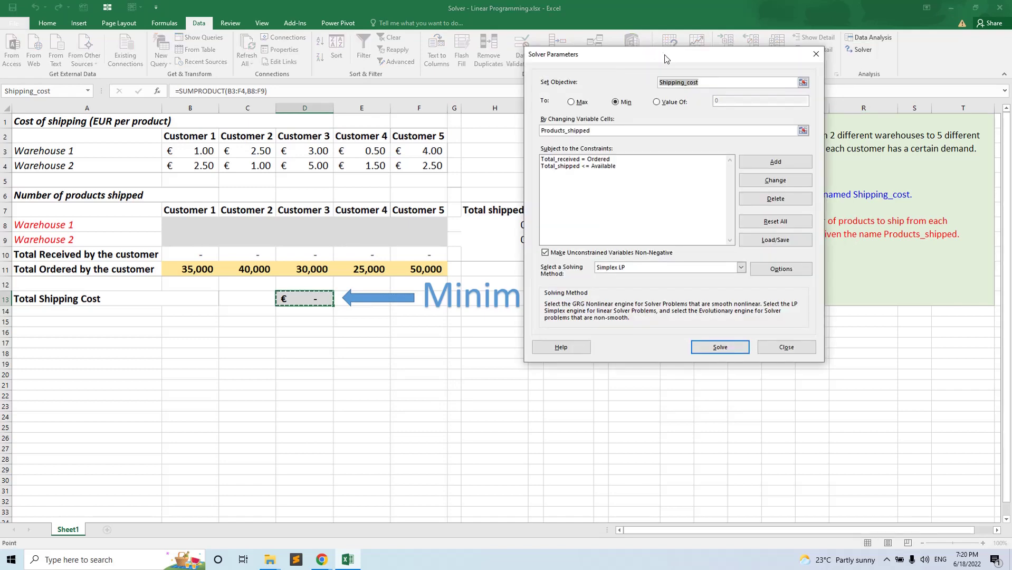
mouse_move(664, 58)
left_mouse_down()
mouse_move(699, 58)
mouse_move(736, 87)
left_mouse_up()
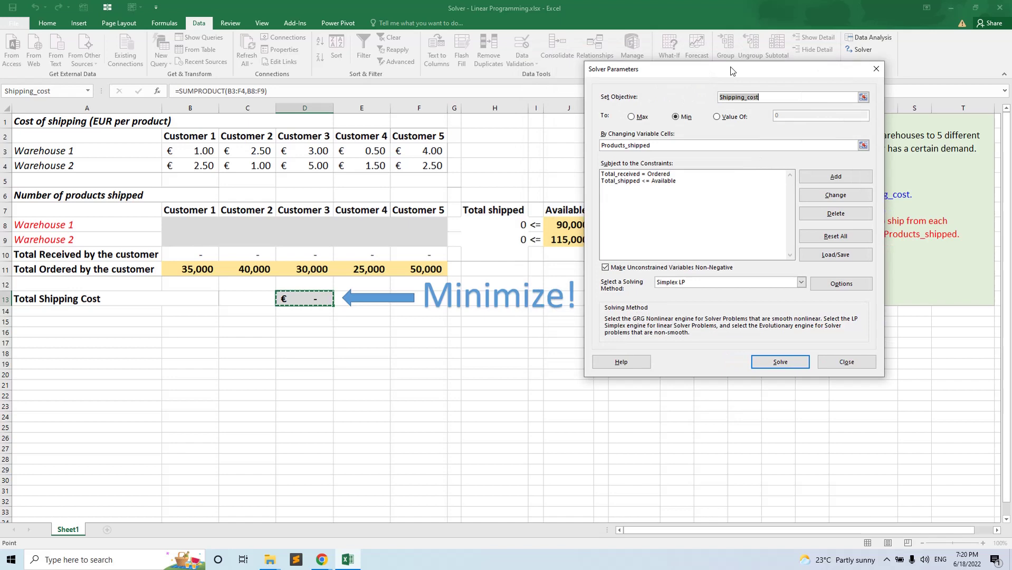
left_click(786, 103)
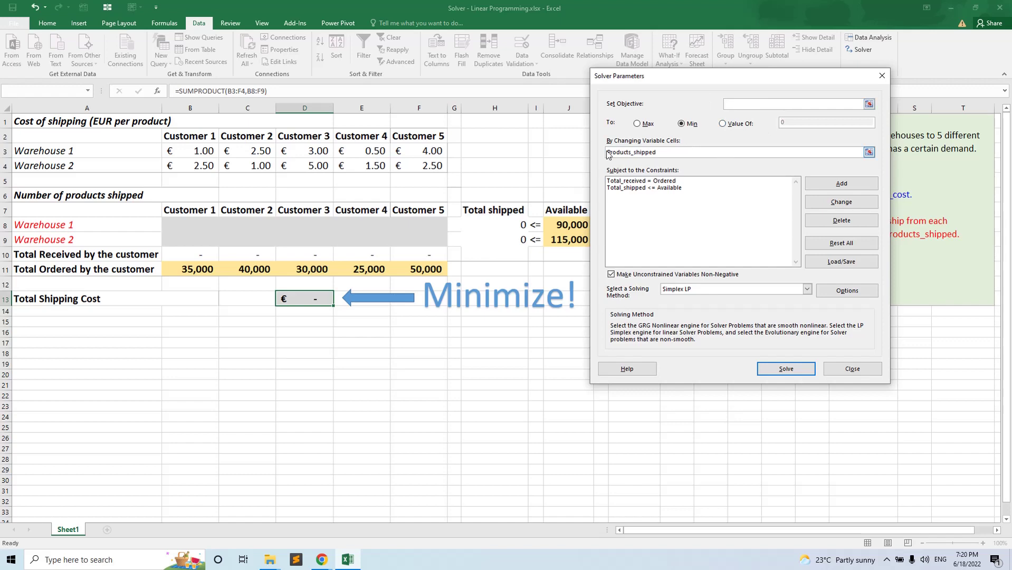
left_click(693, 188)
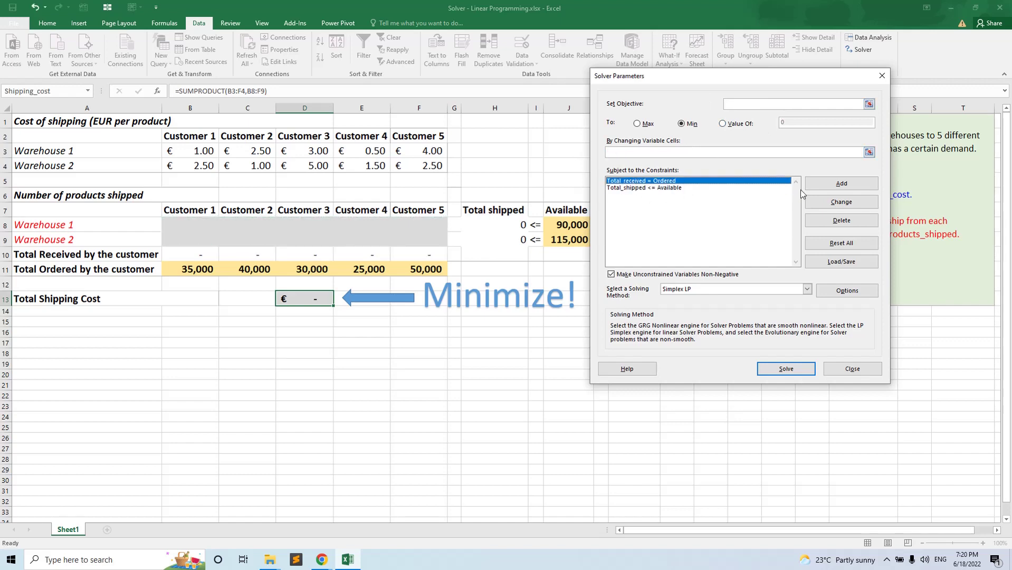
key("Escape")
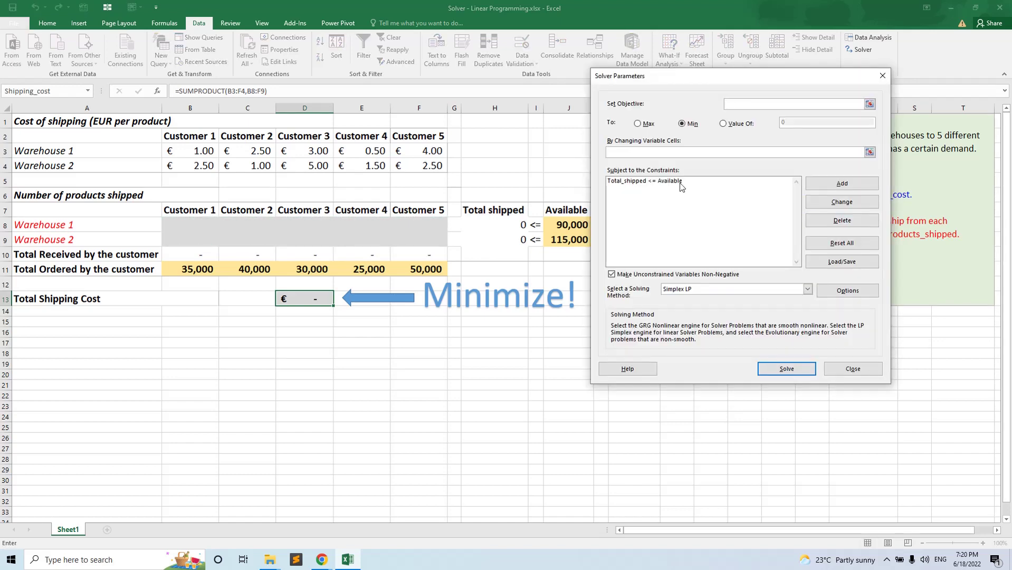
left_click(842, 220)
Set $D$13 as the Solver objective and keep the goal at Min
left_click(870, 105)
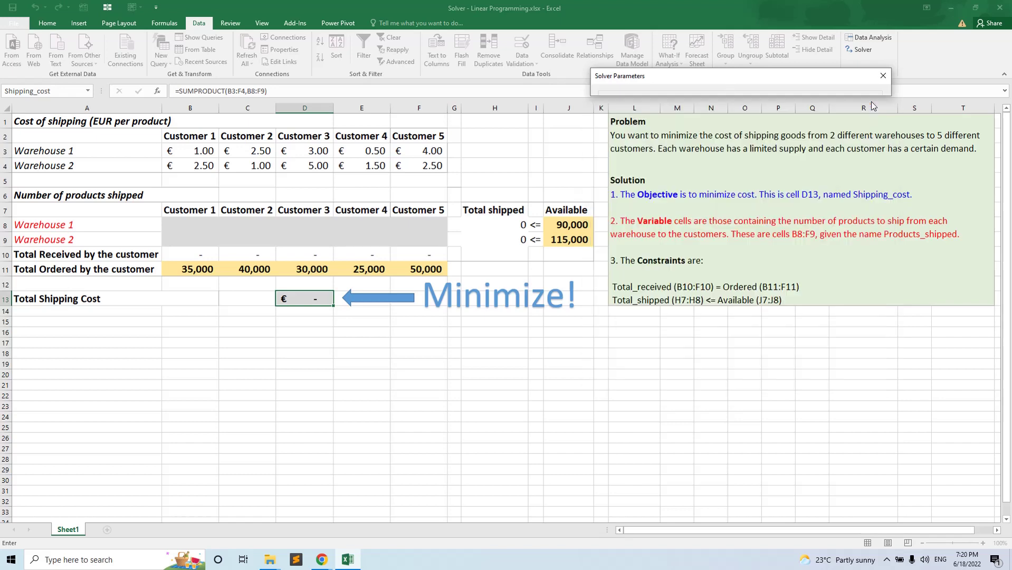
left_click(308, 302)
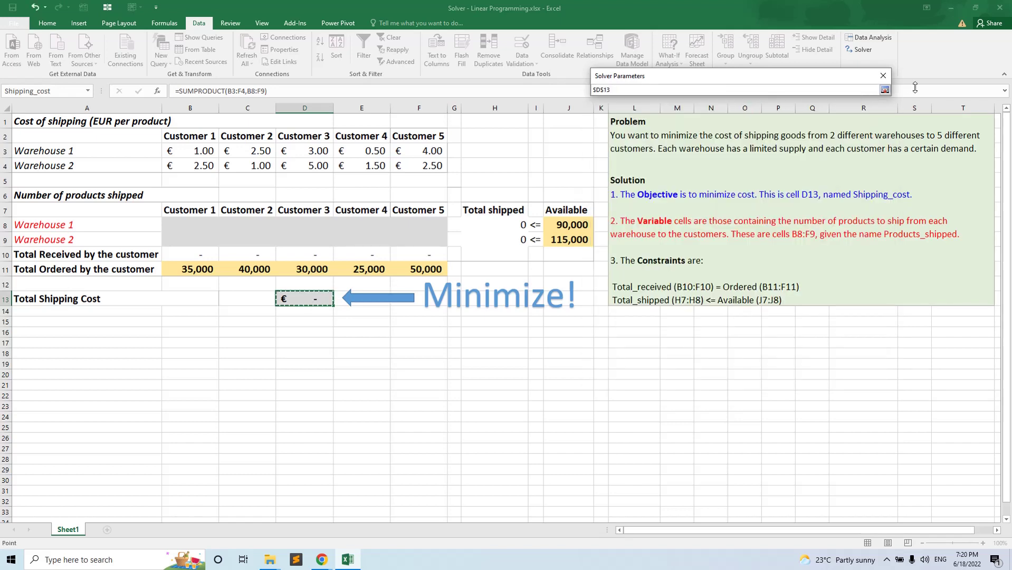
left_click(885, 90)
left_click(686, 124)
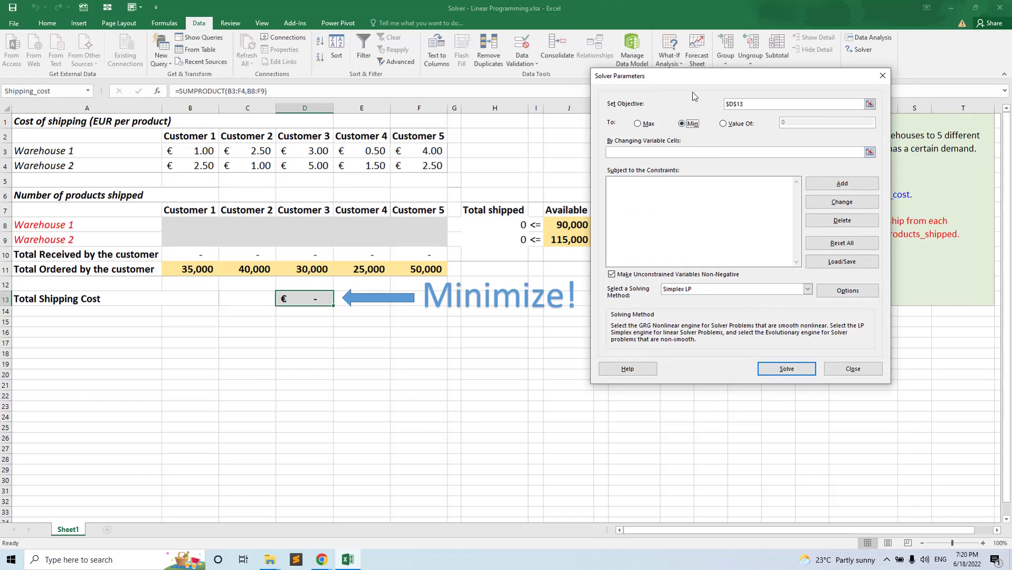
Set the shipment cells B8:F9 as the changing variable cells
left_click(663, 153)
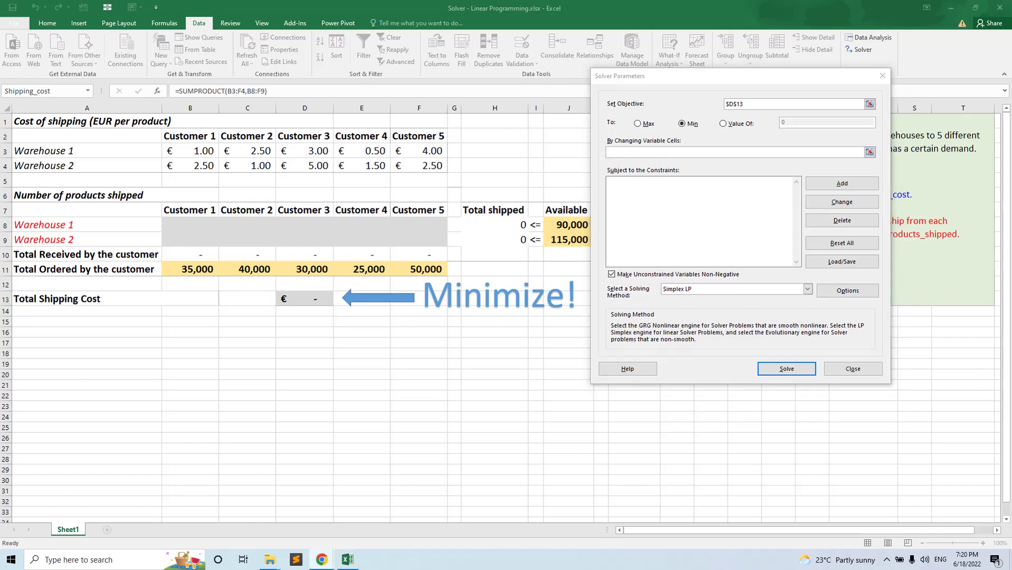
left_click(673, 152)
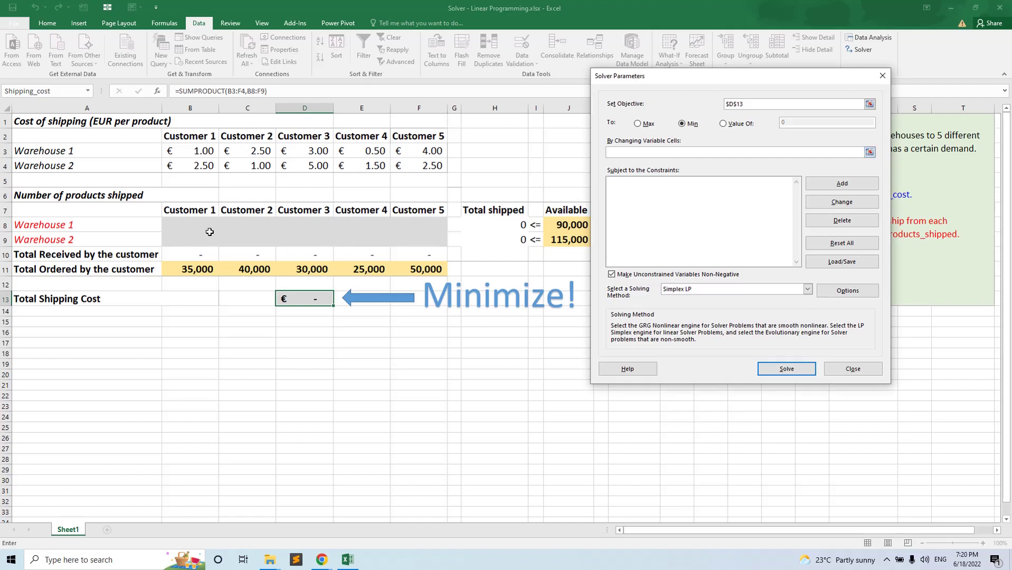
left_click_drag(203, 225, 415, 237)
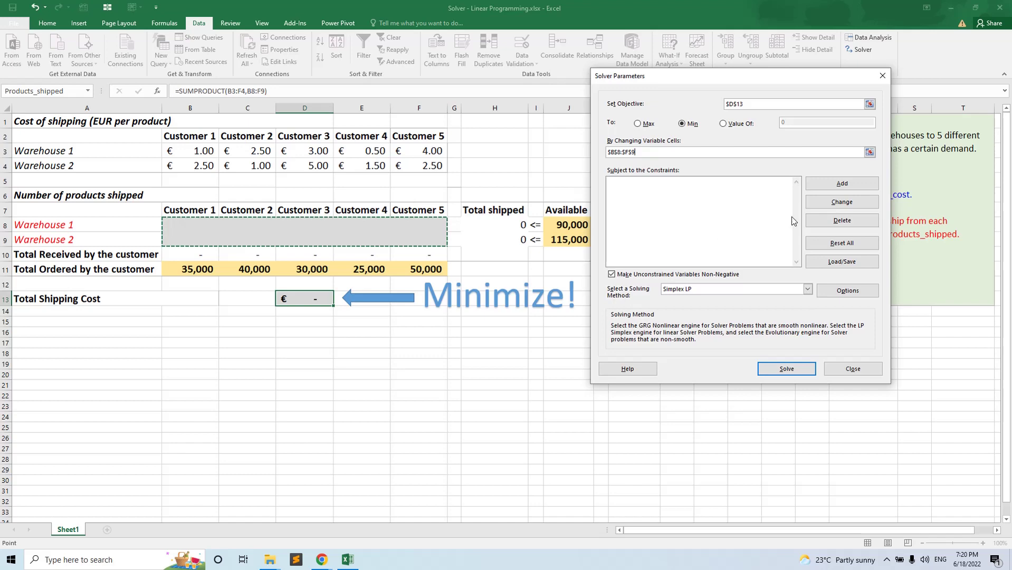
left_click(700, 191)
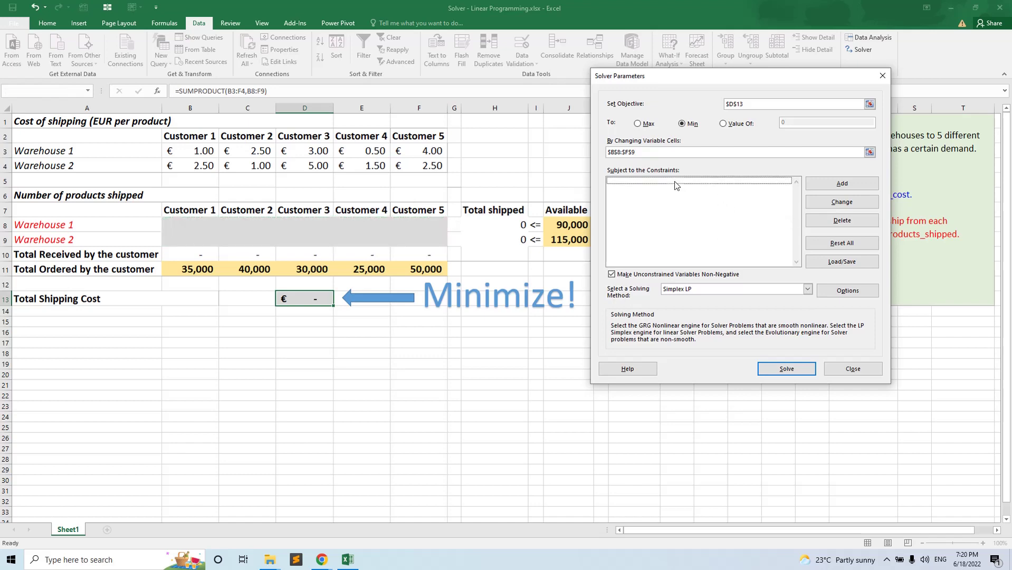
Add the constraint B10:F10 = B11:F11 so received quantities equal ordered amounts
left_click(846, 185)
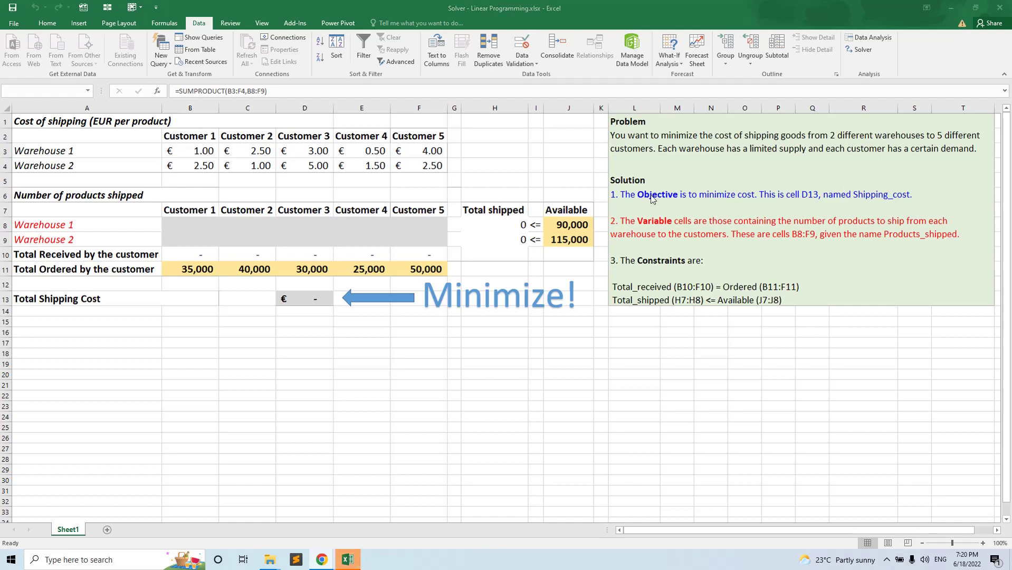
left_click(350, 562)
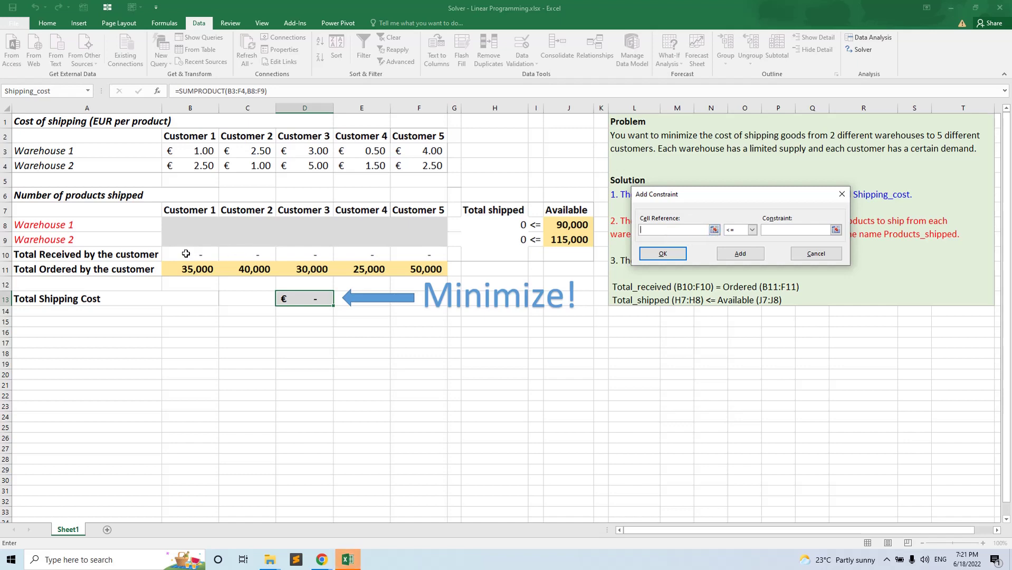
mouse_move(190, 254)
left_mouse_down()
mouse_move(406, 264)
mouse_move(406, 254)
left_mouse_up()
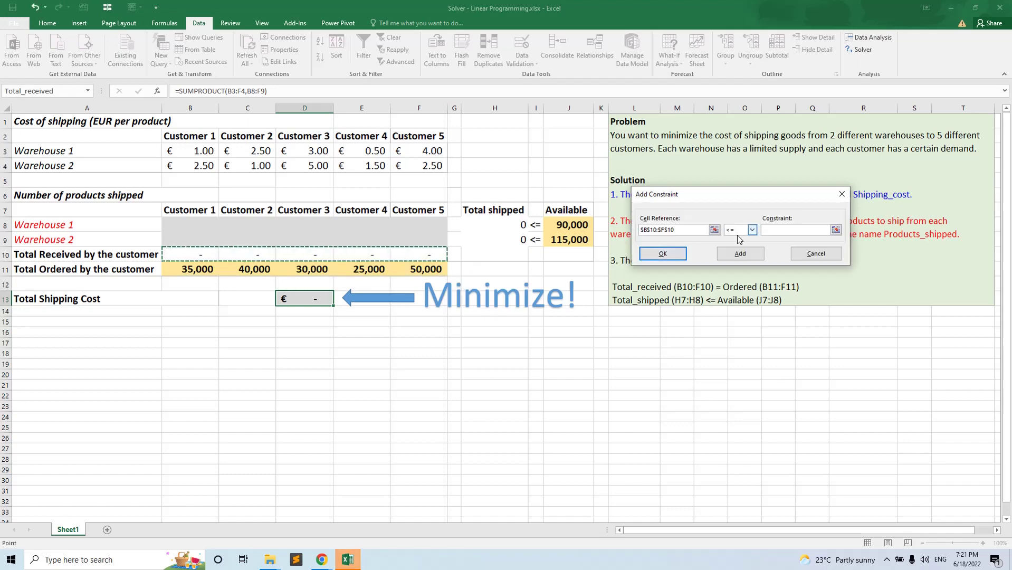
left_click(753, 230)
left_click(736, 247)
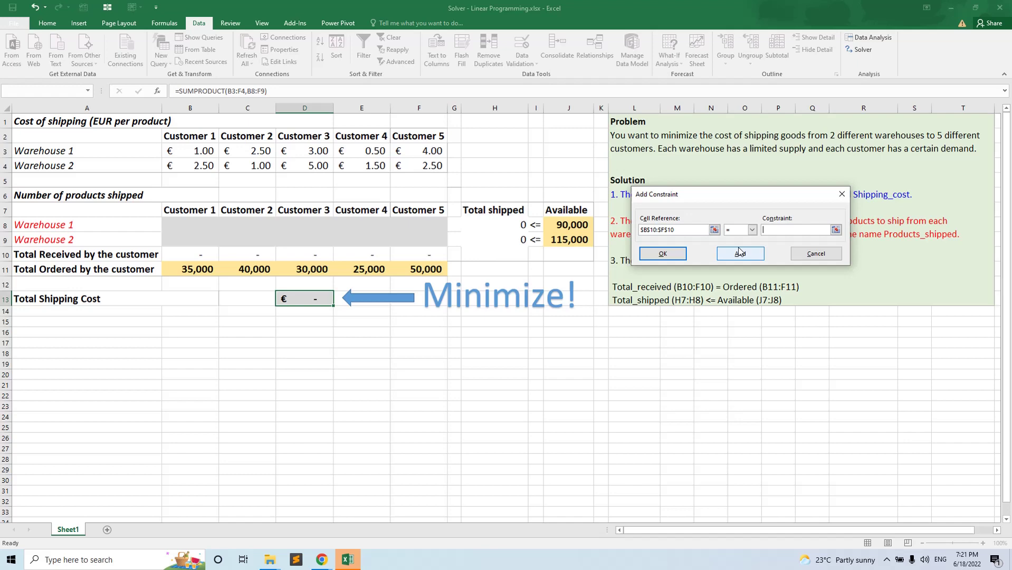
left_click_drag(198, 269, 423, 269)
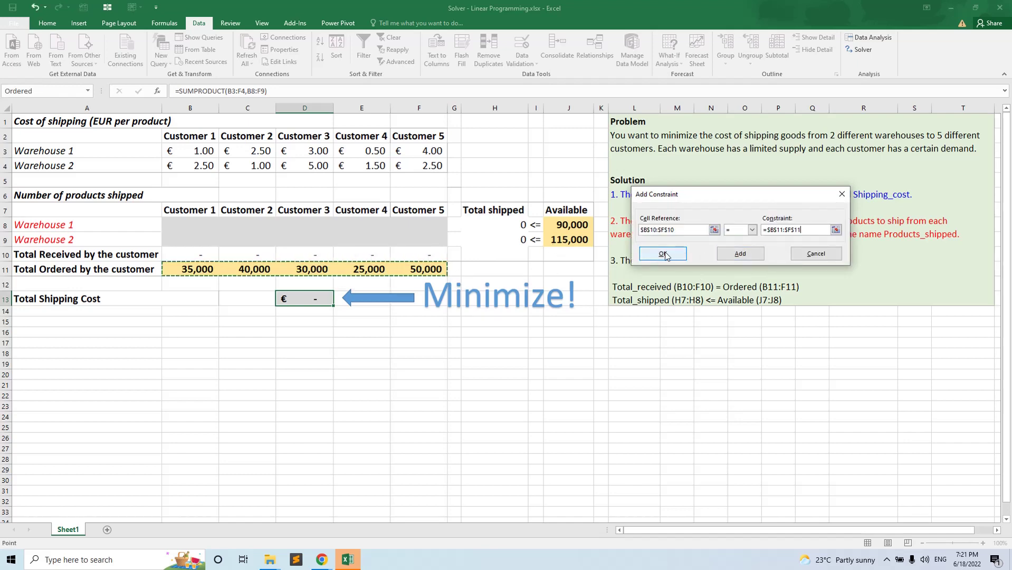
left_click(730, 258)
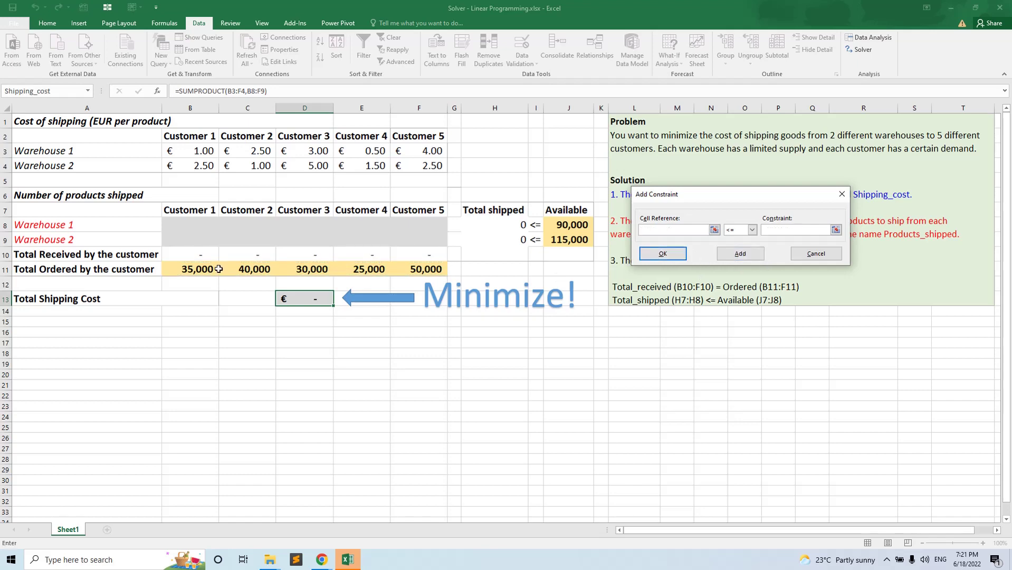
Add the constraint H8:H9 <= J8:J9 keeping total shipped within available supply
left_click_drag(512, 225, 514, 239)
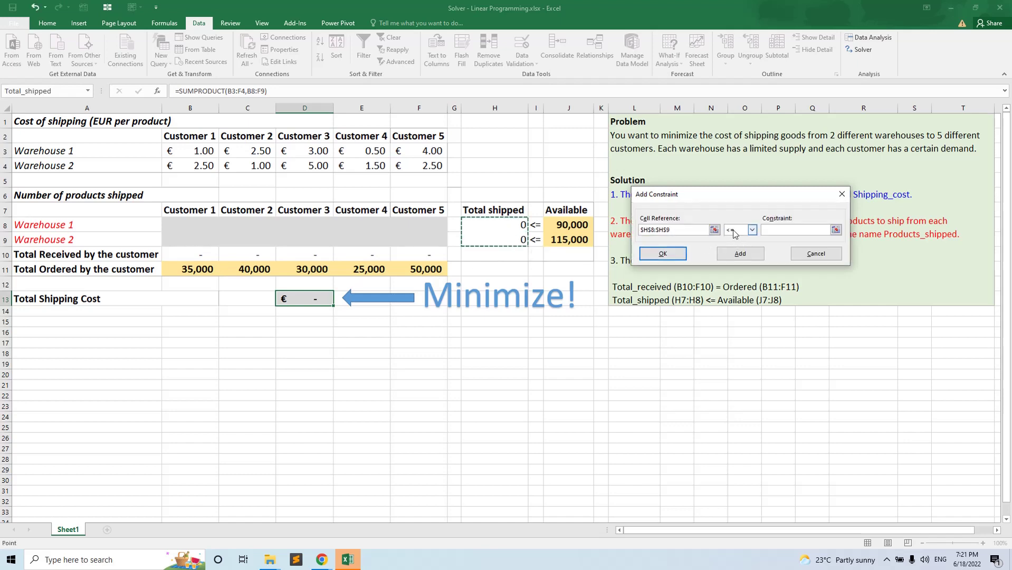
left_click(776, 230)
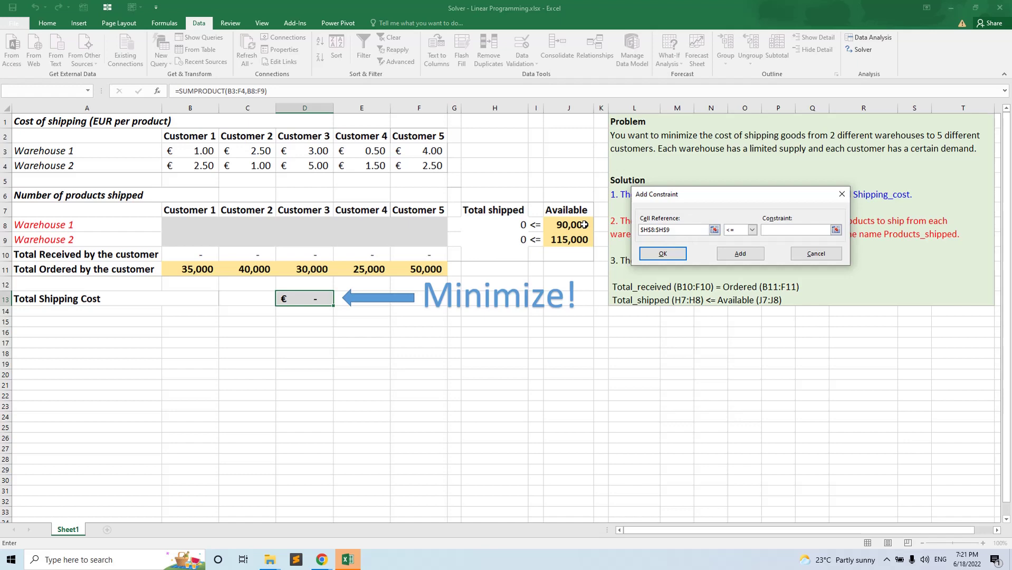
left_click_drag(584, 225, 584, 239)
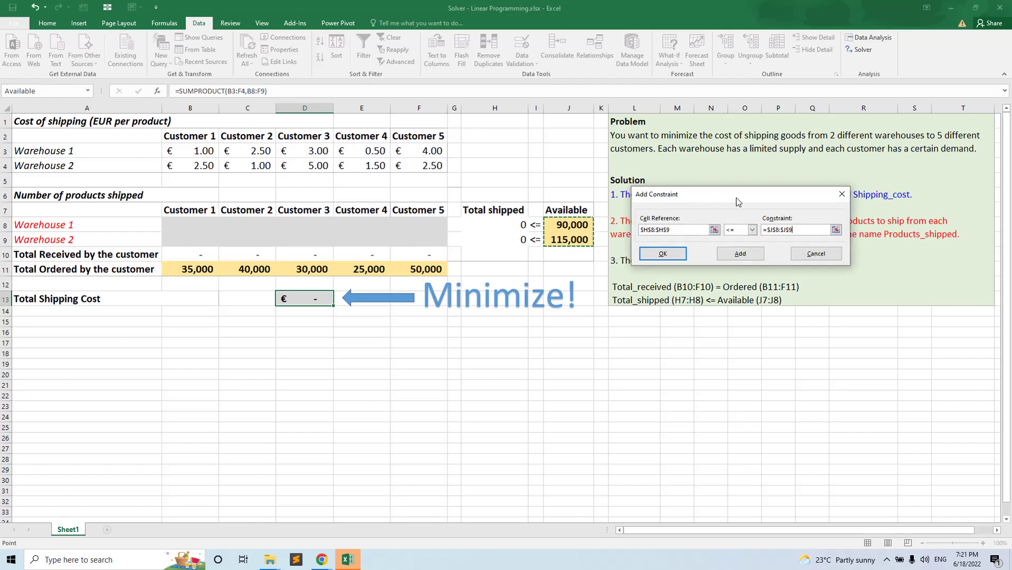
left_click(668, 253)
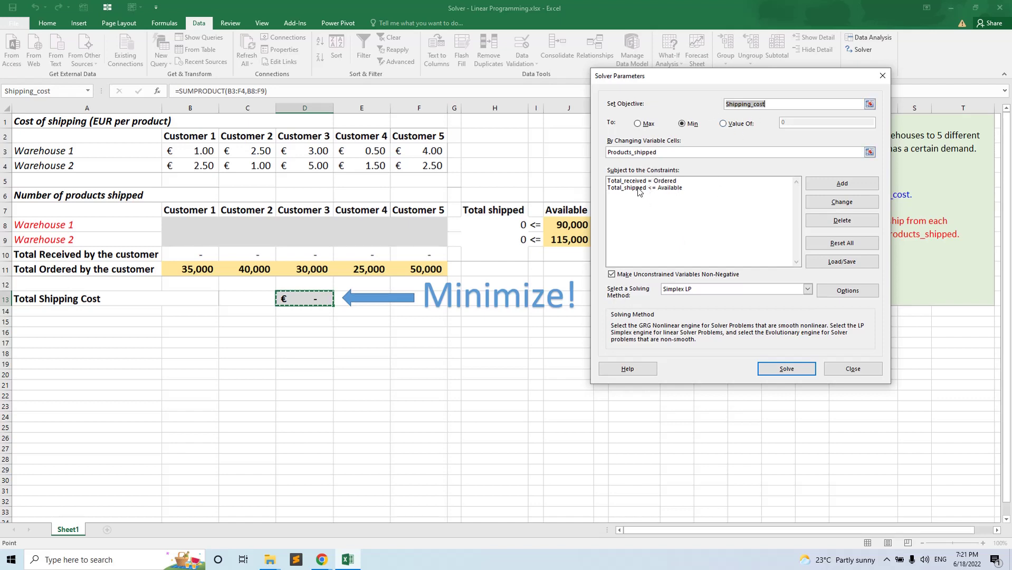
Choose the Simplex LP solving method and run Solver on the model
left_click(807, 290)
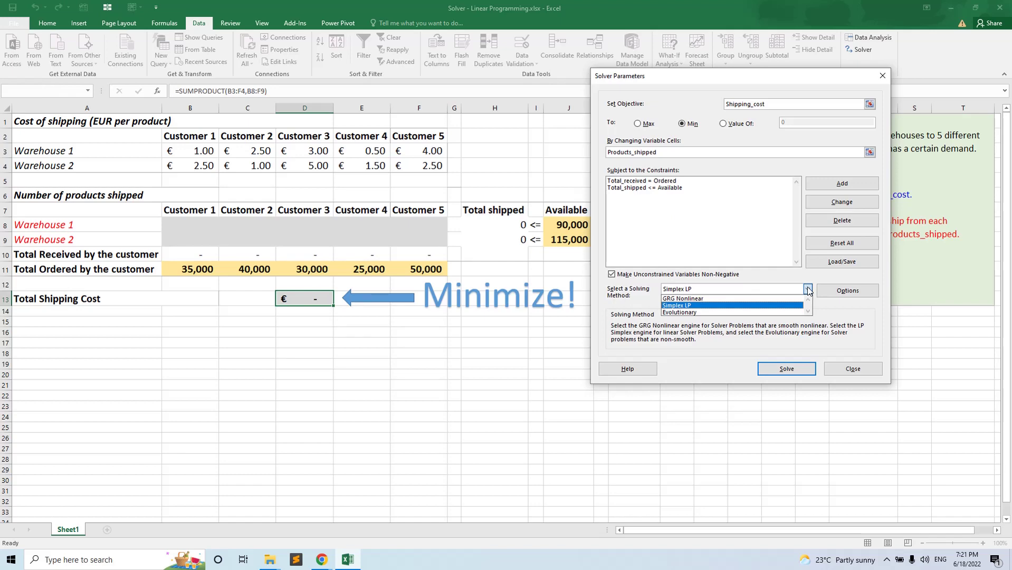
left_click(783, 307)
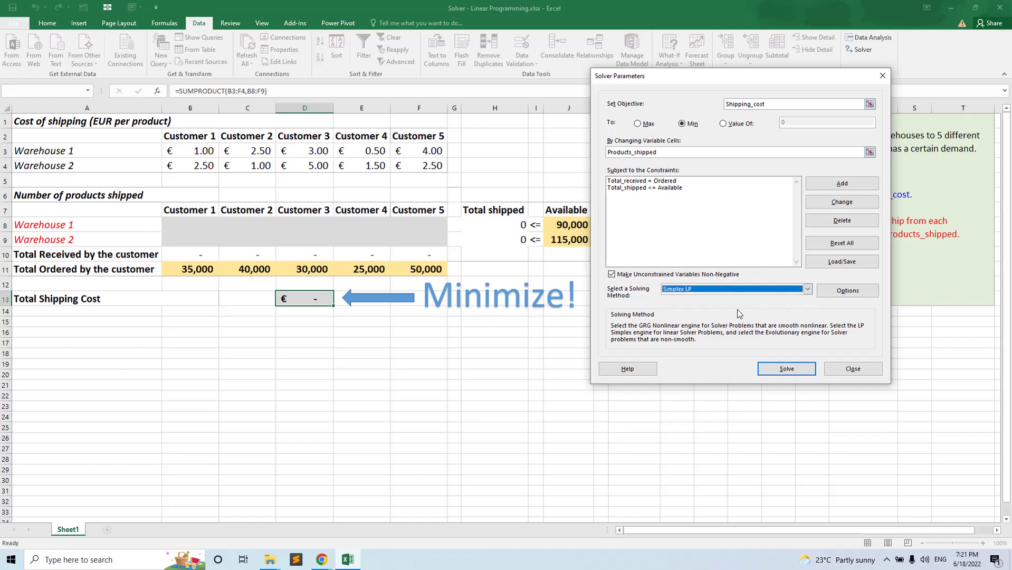
left_click(788, 369)
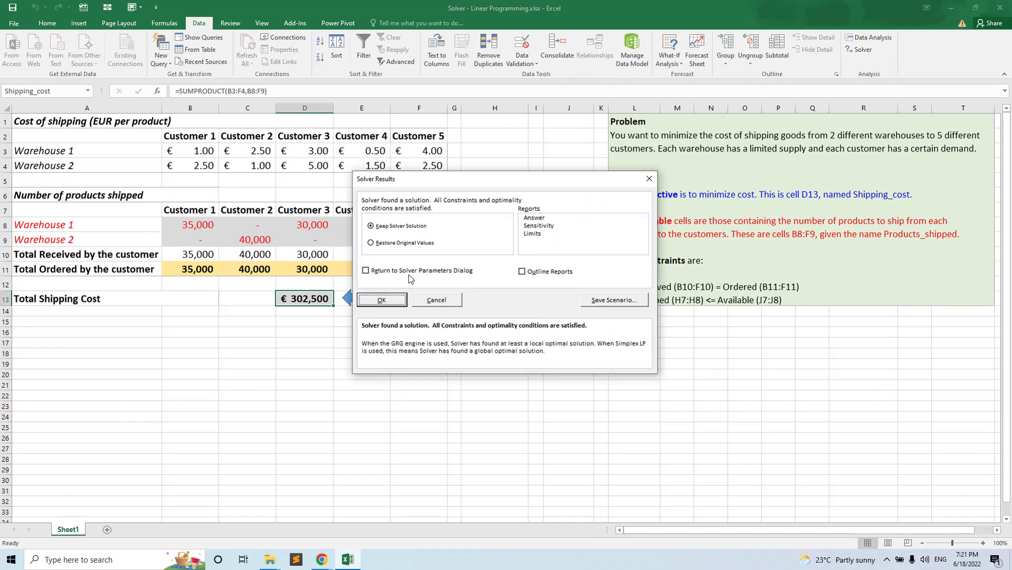
Keep the Solver solution, then review shipments B8:F9 and the €302,500 cost in D13
left_click(399, 302)
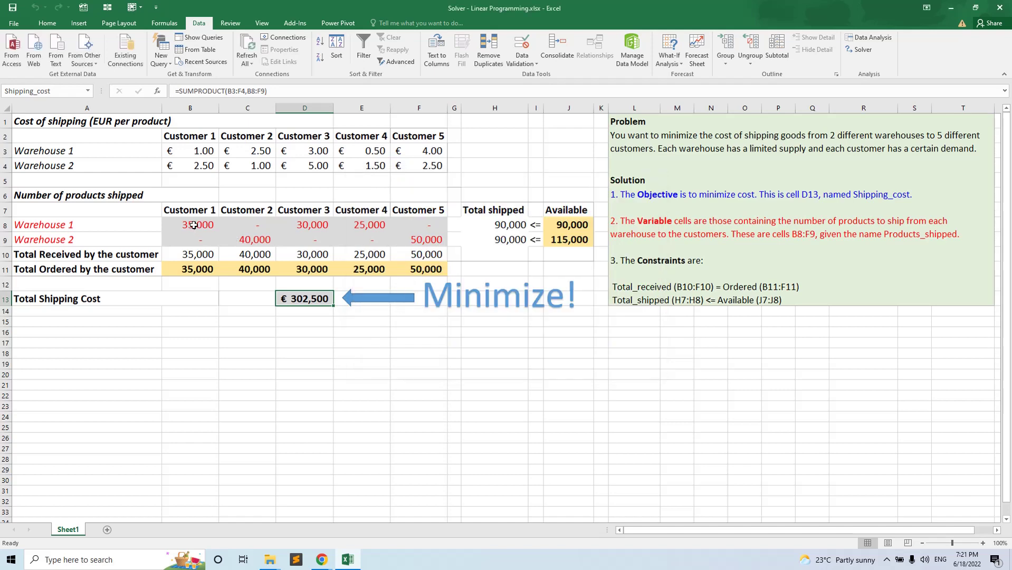
left_click_drag(194, 225, 418, 238)
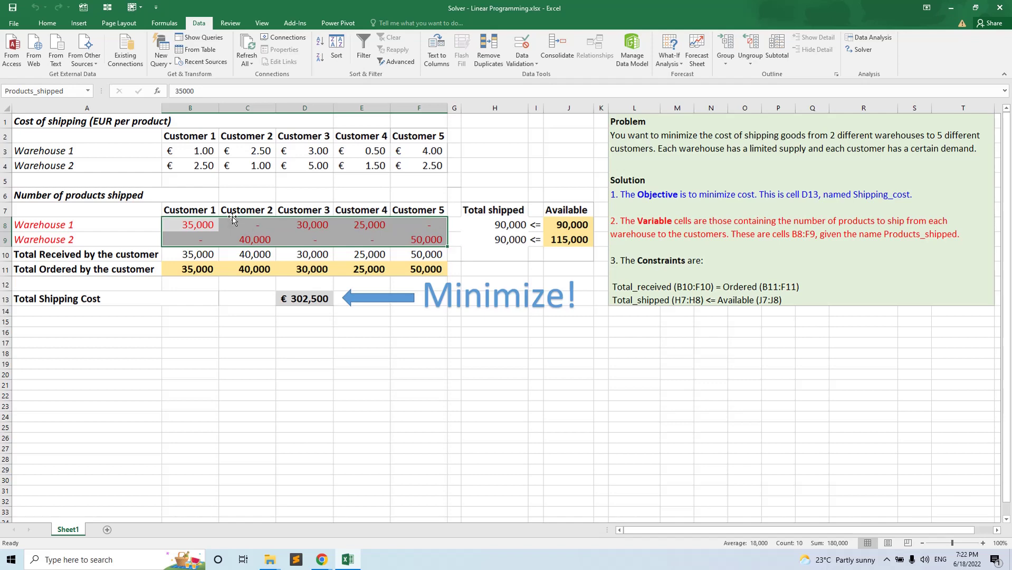
left_click(304, 299)
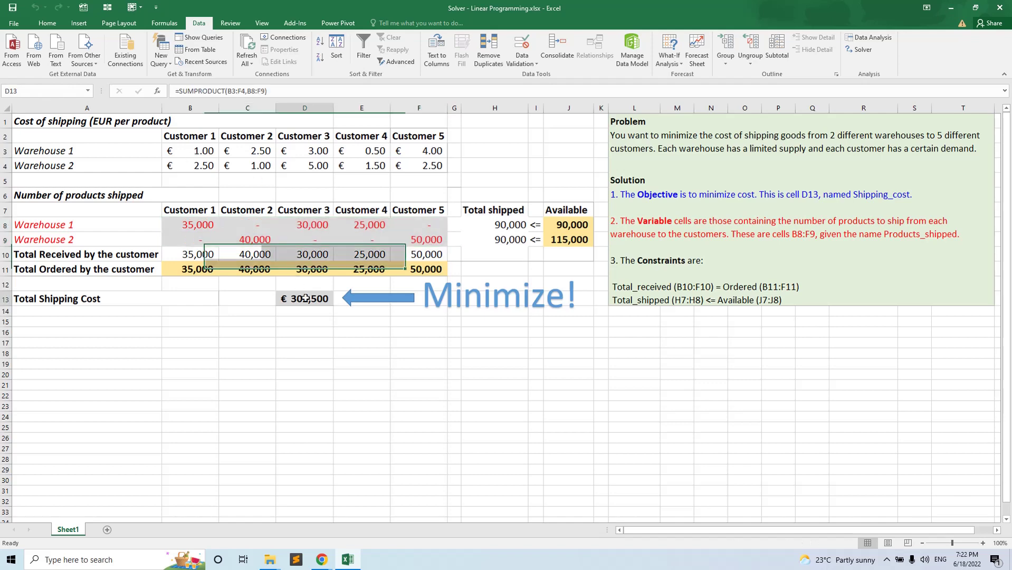